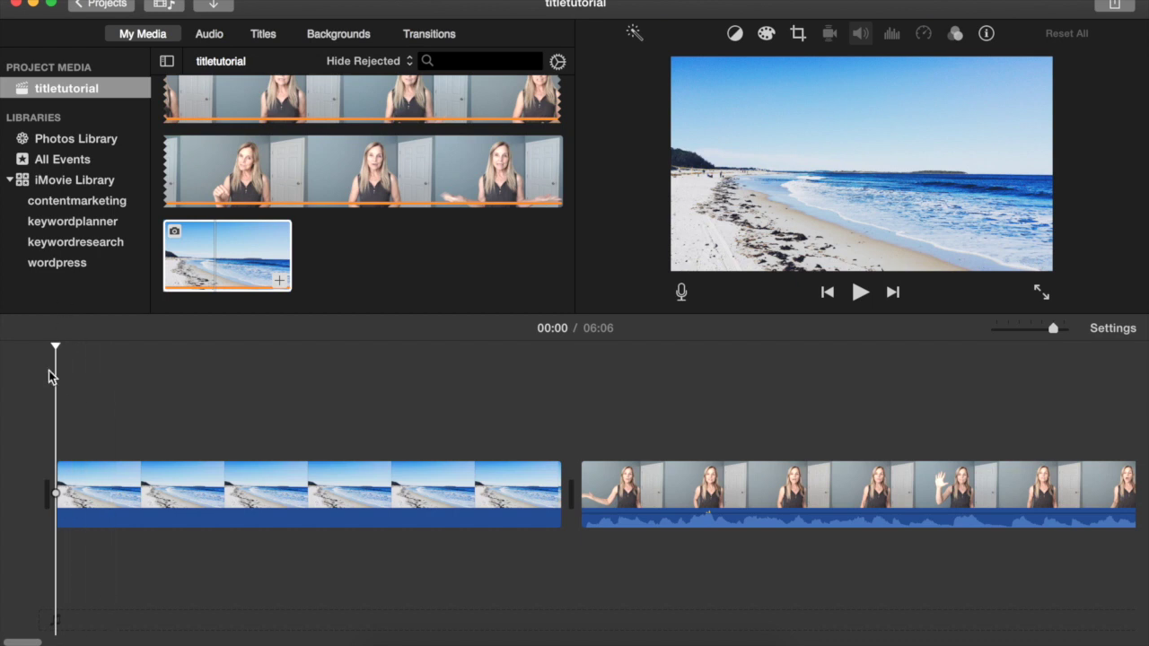
- Drag the Expand title from Titles onto the start of the beach clip
{"action": "left_click", "coordinate": [265, 34]}
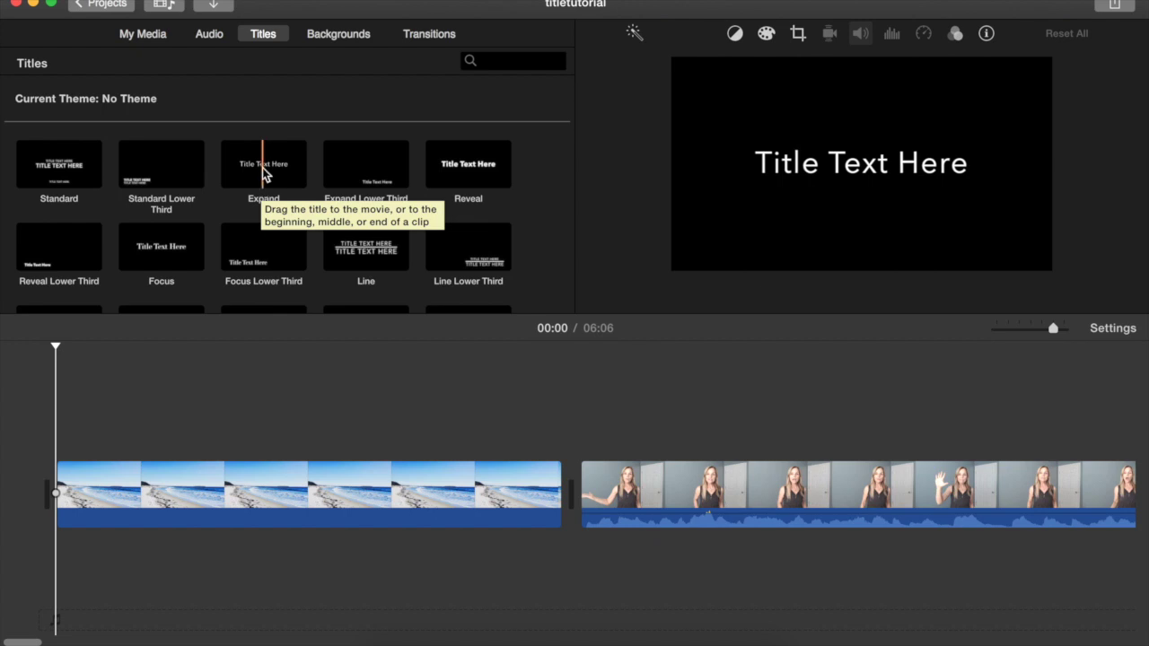
{"action": "left_click", "coordinate": [278, 176]}
{"action": "left_click_drag", "start_coordinate": [278, 176], "coordinate": [54, 449]}
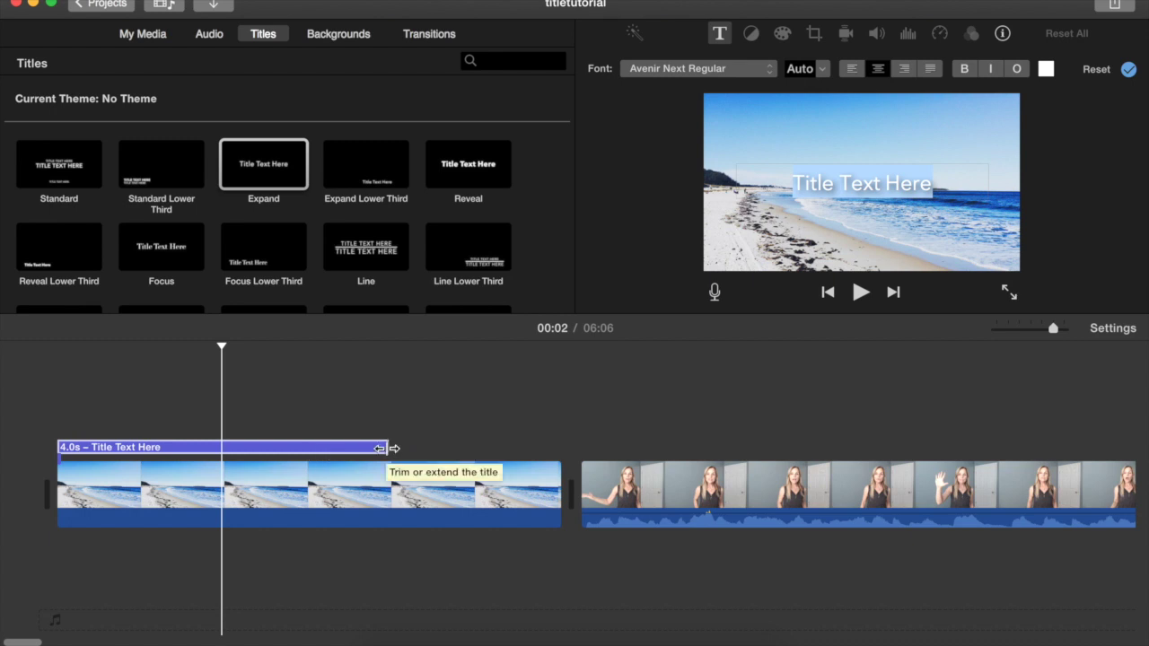
- Stretch the Expand title to 6.1s across the beach clip and type 'This is the Cool Title'
{"action": "left_click", "coordinate": [382, 448]}
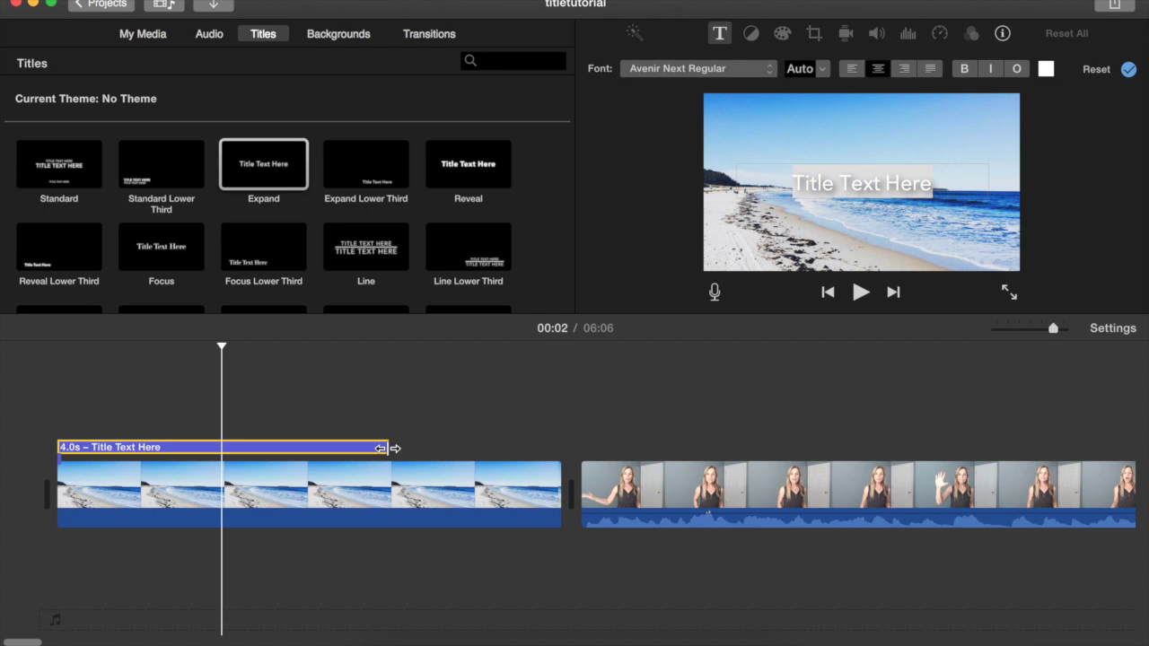
{"action": "left_click_drag", "start_coordinate": [384, 448], "coordinate": [567, 452]}
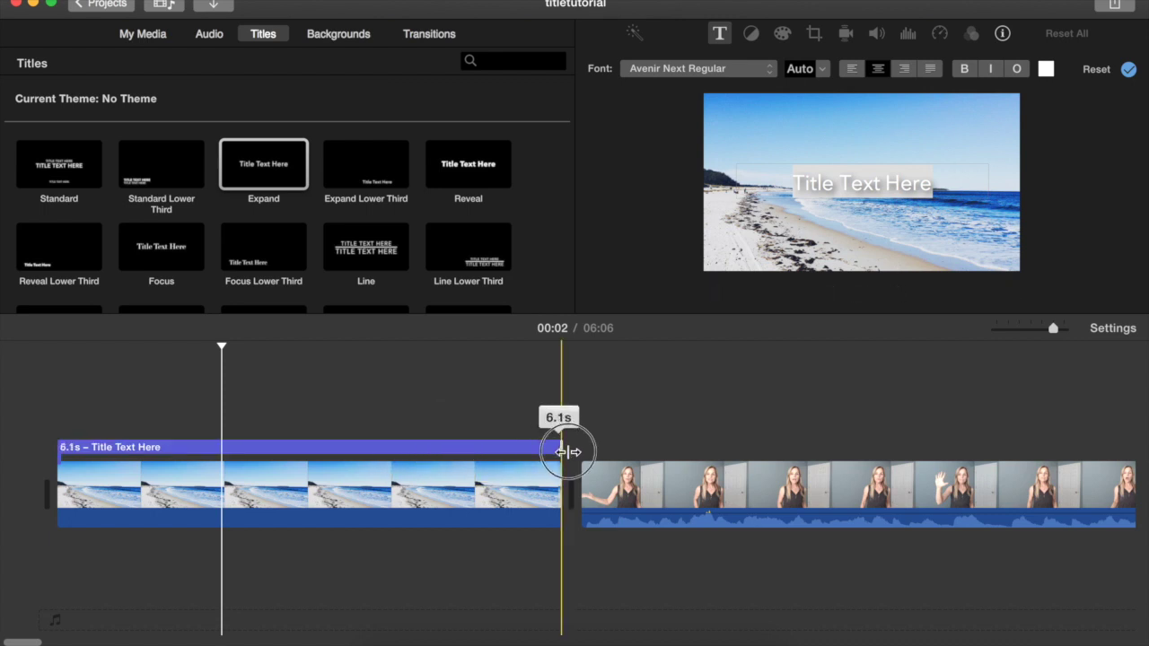
{"action": "left_click", "coordinate": [168, 451]}
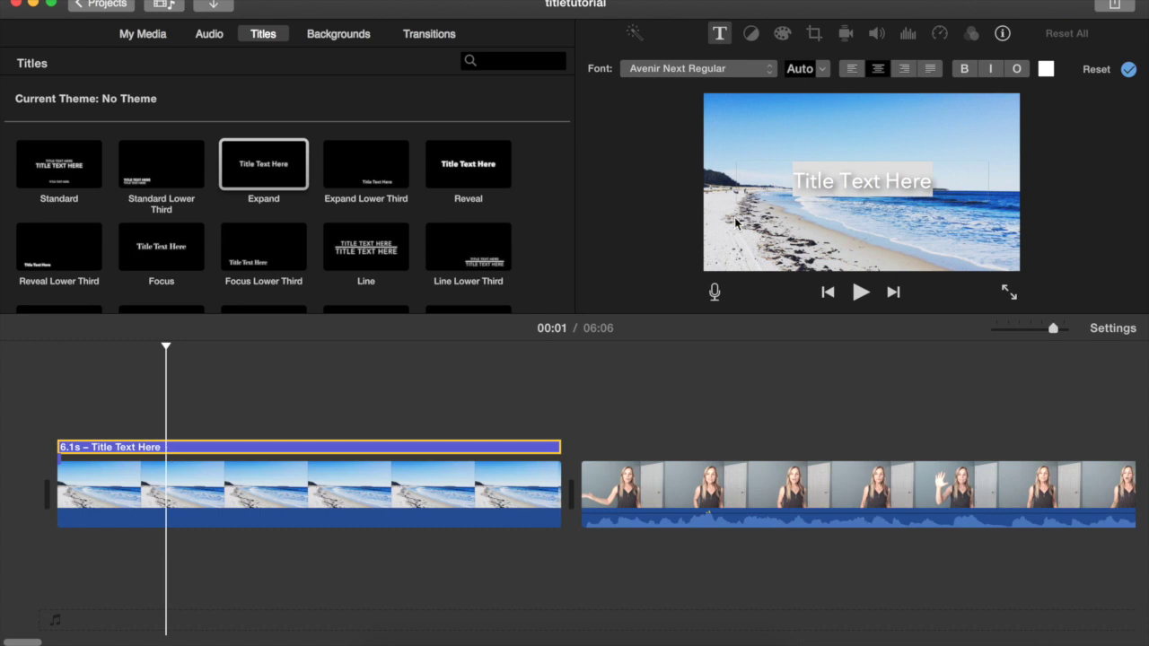
{"action": "left_click", "coordinate": [829, 178]}
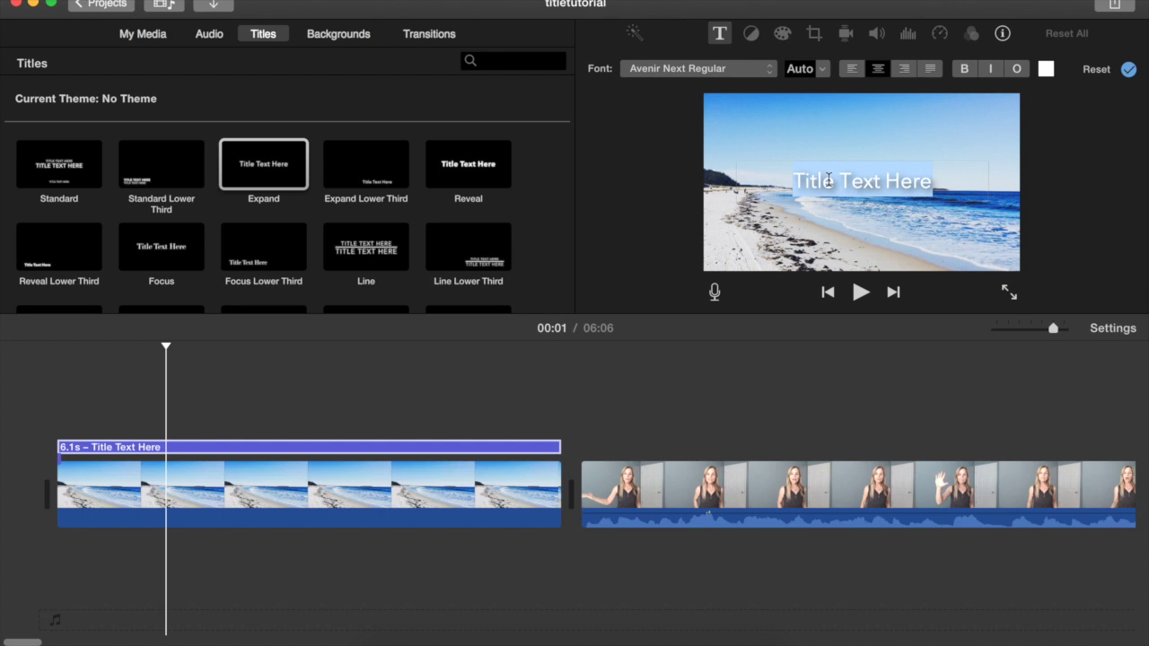
{"action": "type", "text": "This is the Cool"}
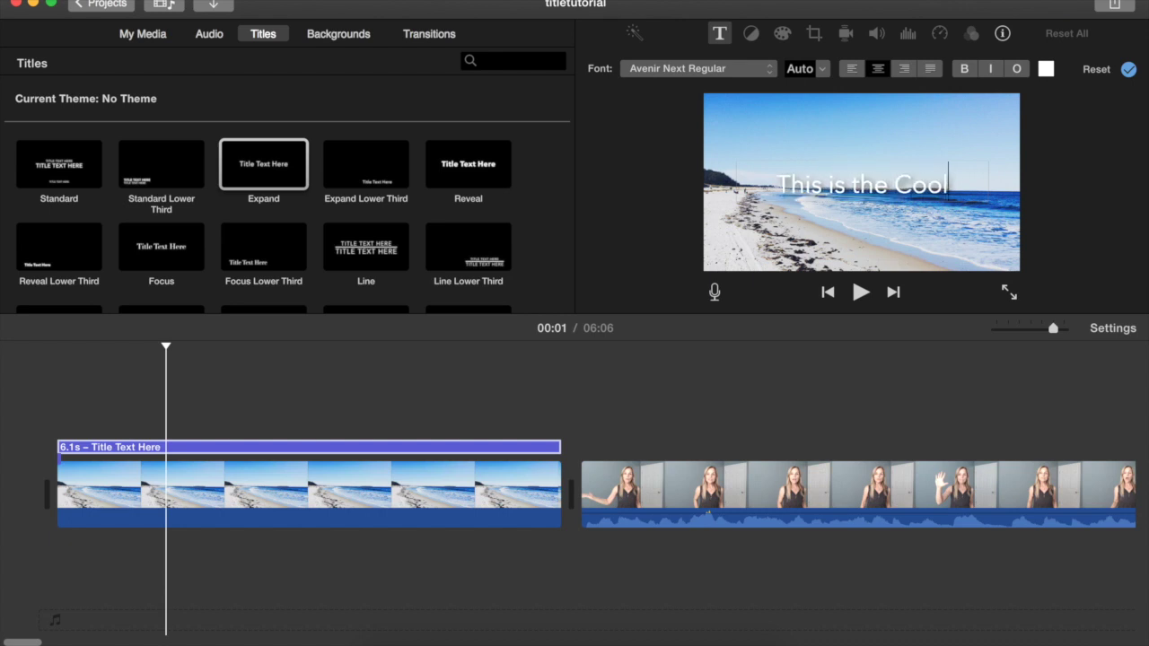
{"action": "type", "text": " Title"}
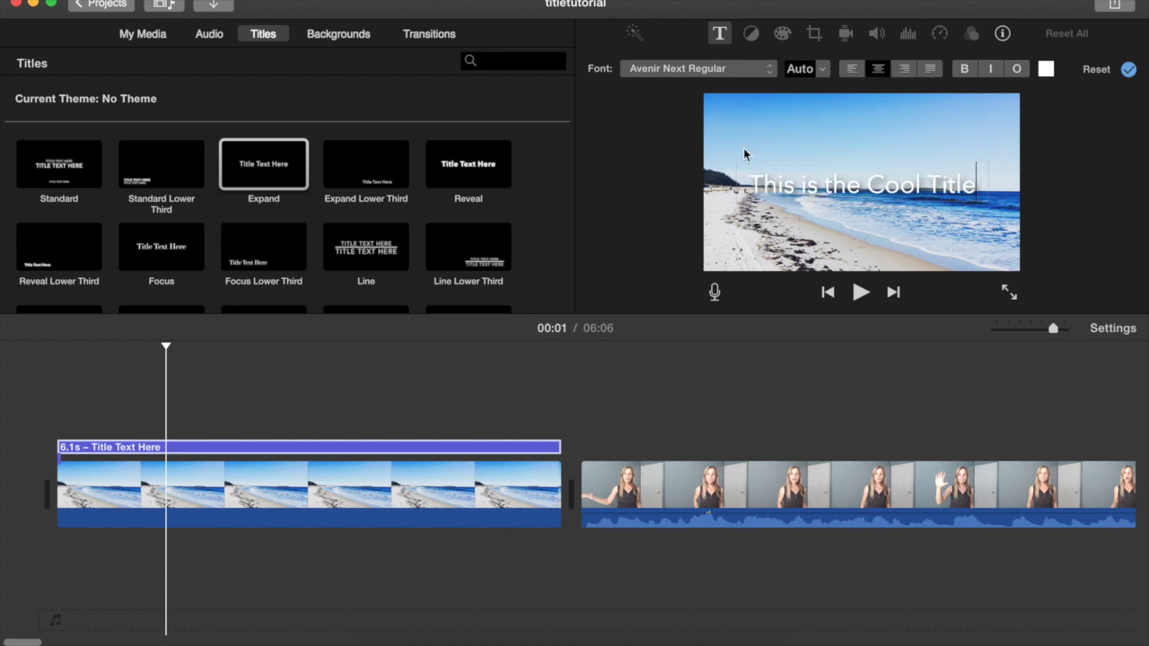
- Set the title font to Avenir Next Heavy at size 102
{"action": "left_click", "coordinate": [675, 74]}
{"action": "left_click", "coordinate": [667, 141]}
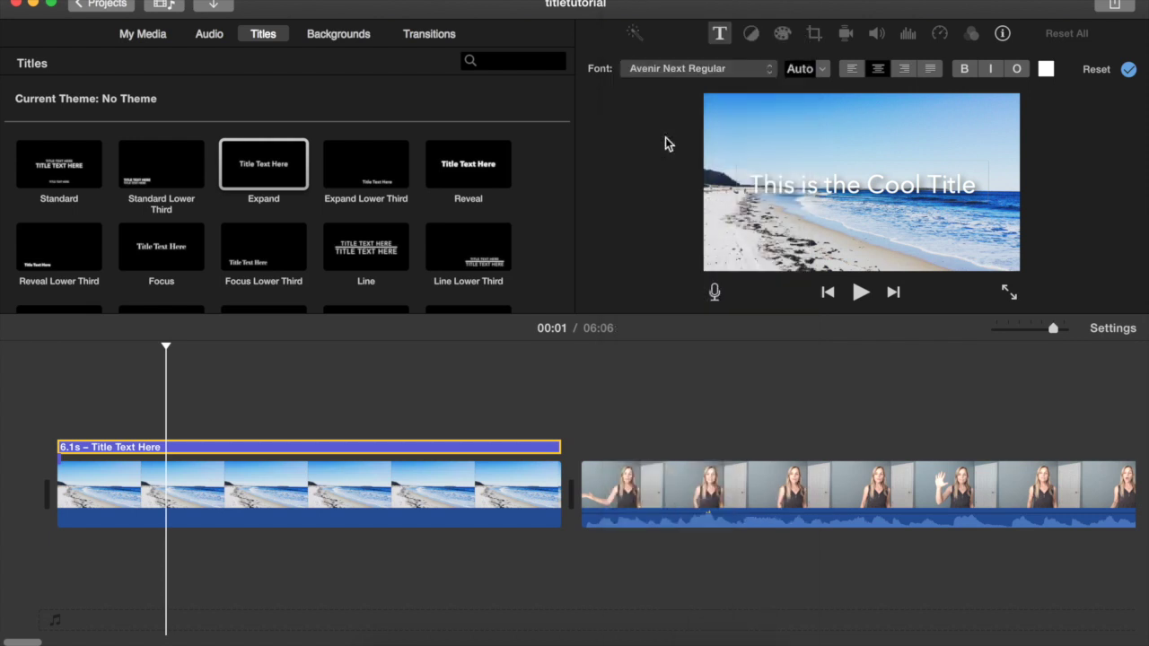
{"action": "left_click", "coordinate": [820, 70]}
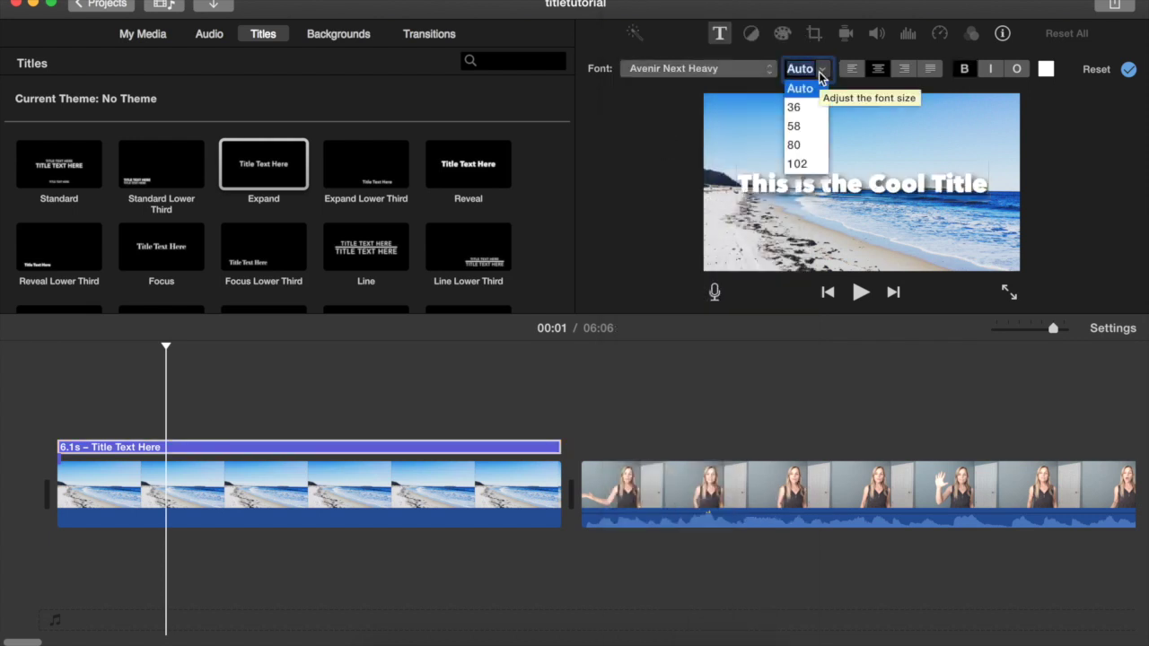
{"action": "left_click", "coordinate": [793, 109]}
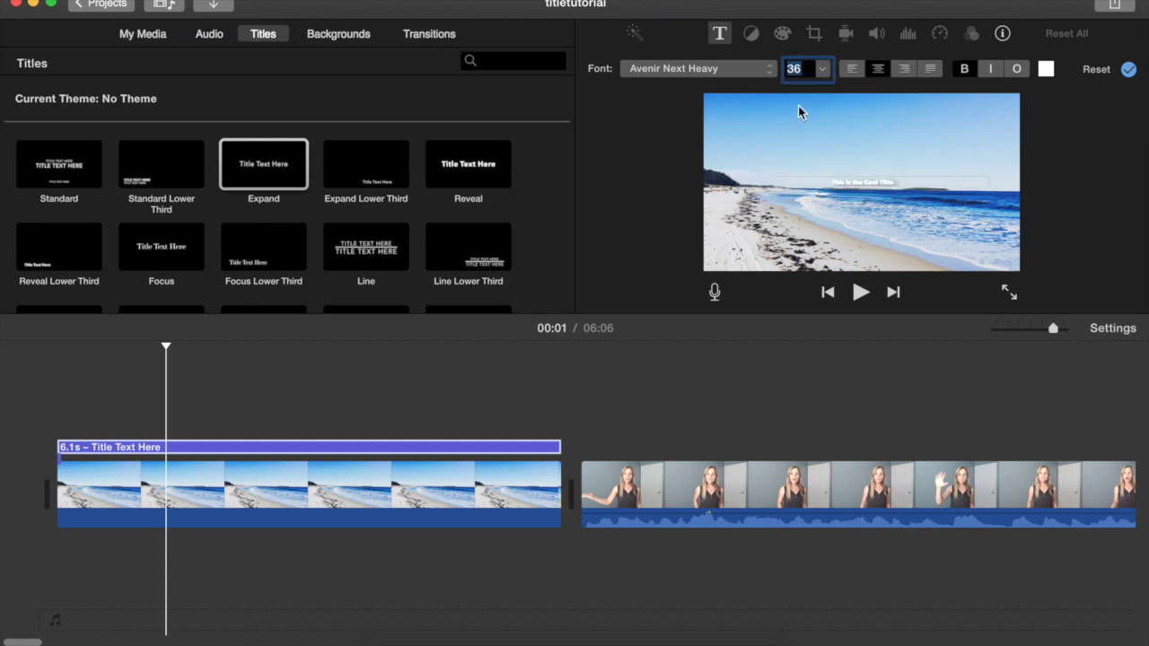
{"action": "left_click", "coordinate": [820, 70]}
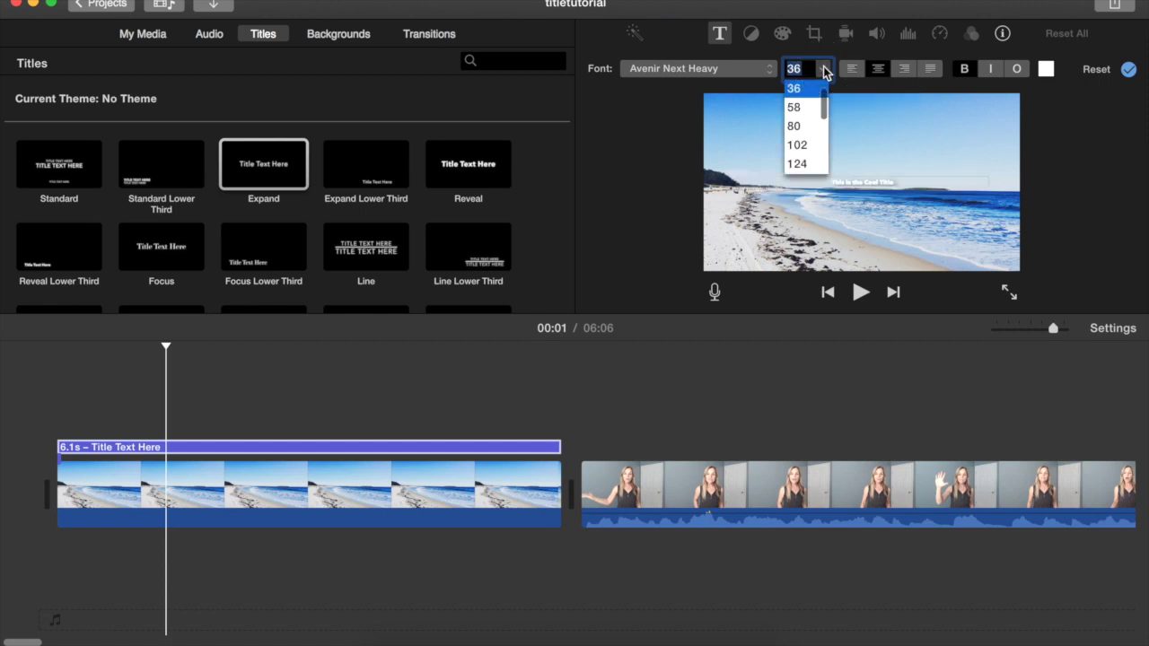
{"action": "left_click", "coordinate": [799, 145]}
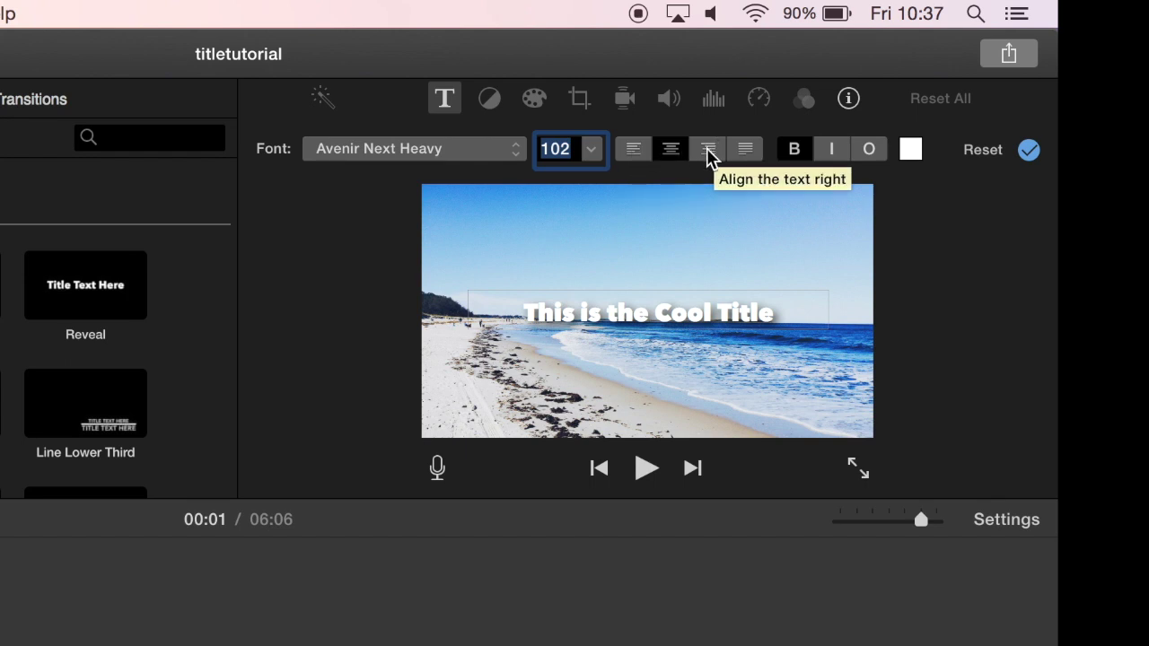
- Centre the title text and style it bold italic
{"action": "left_click", "coordinate": [638, 155]}
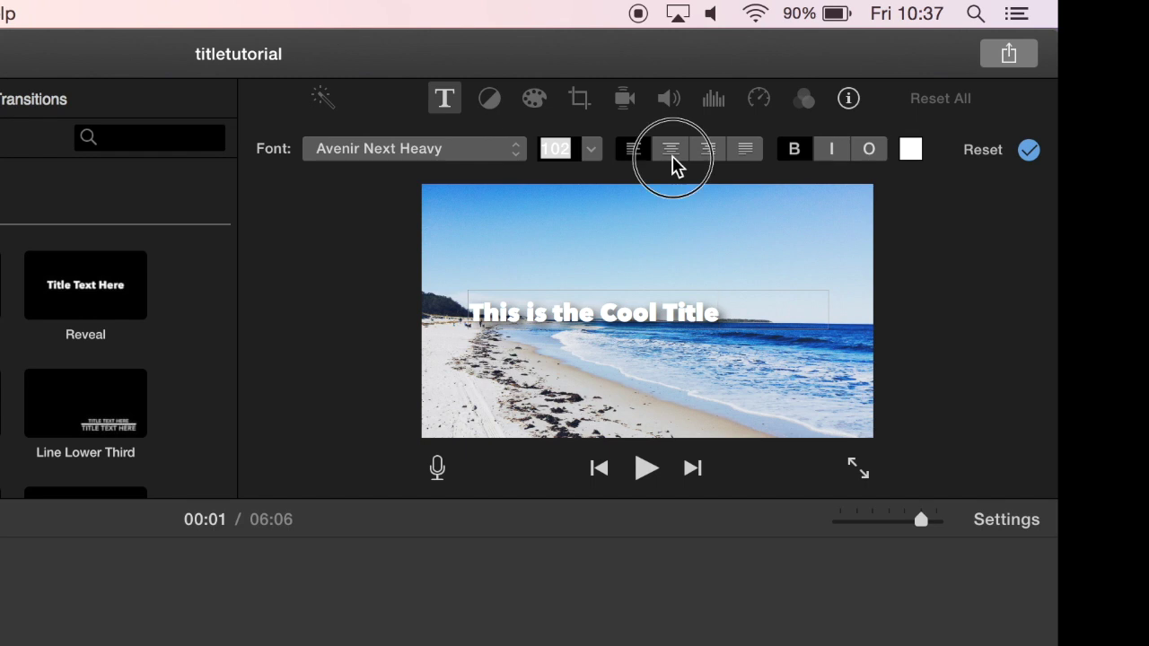
{"action": "left_click", "coordinate": [675, 165]}
{"action": "left_click", "coordinate": [795, 155]}
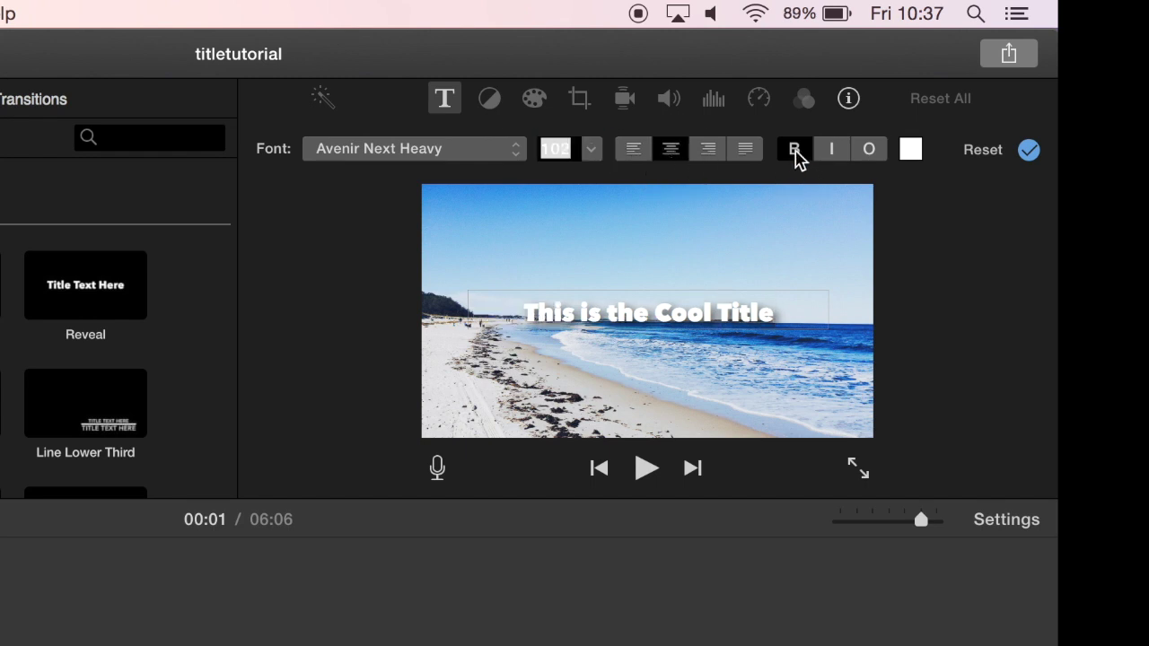
{"action": "left_click", "coordinate": [833, 153]}
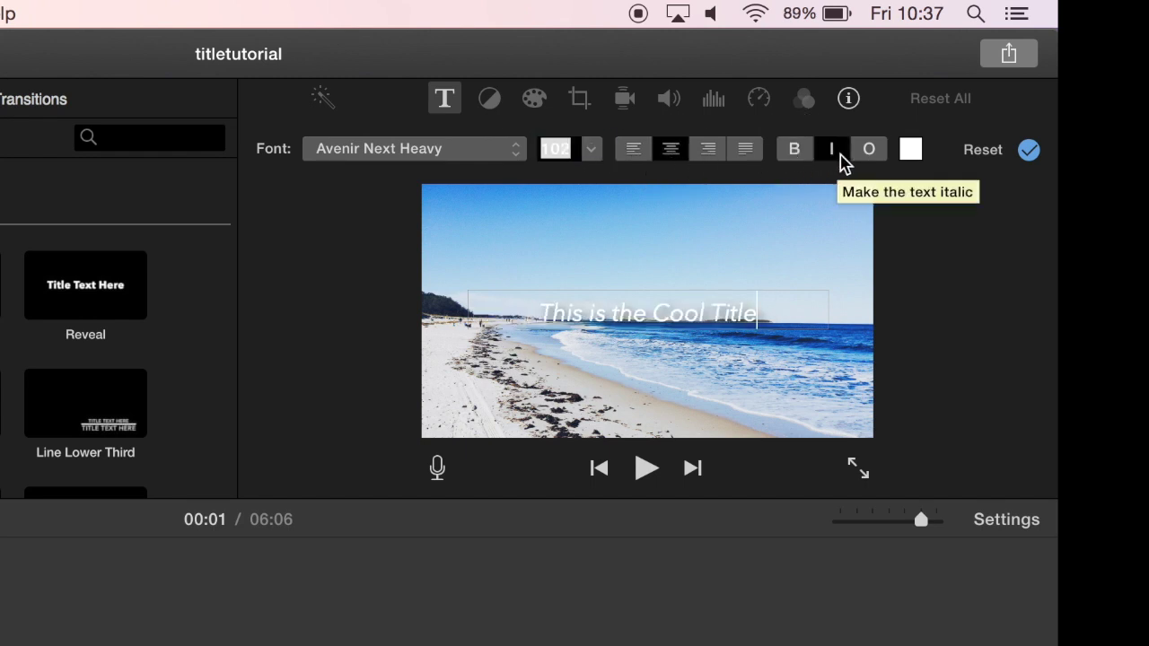
{"action": "left_click", "coordinate": [869, 152]}
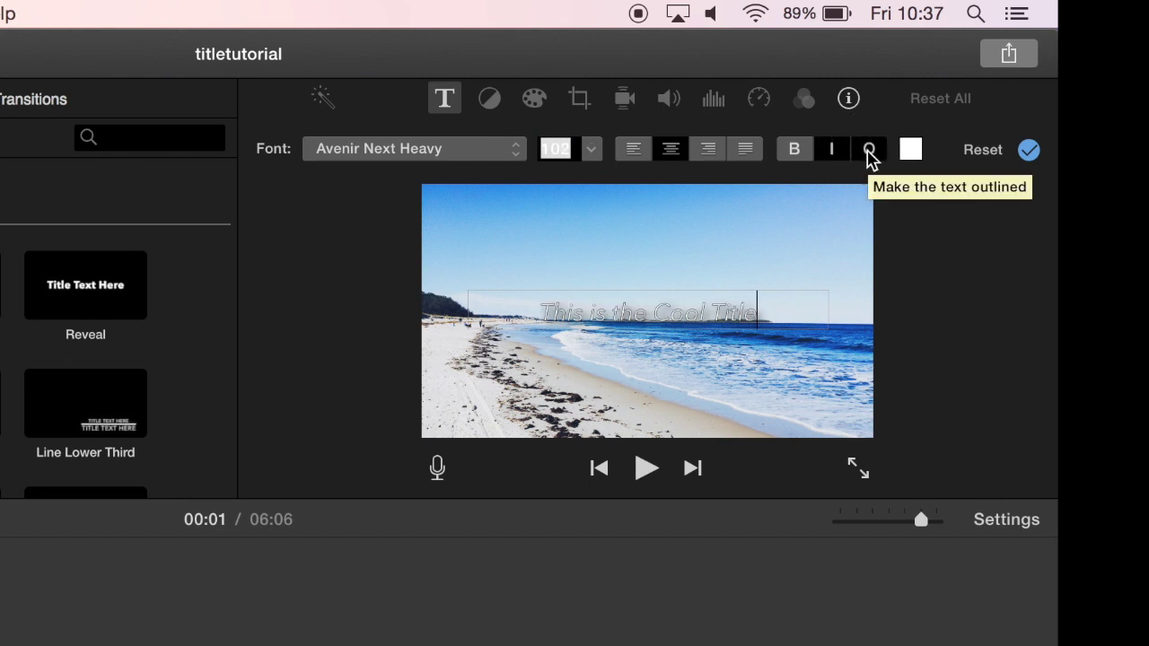
{"action": "left_click", "coordinate": [796, 149]}
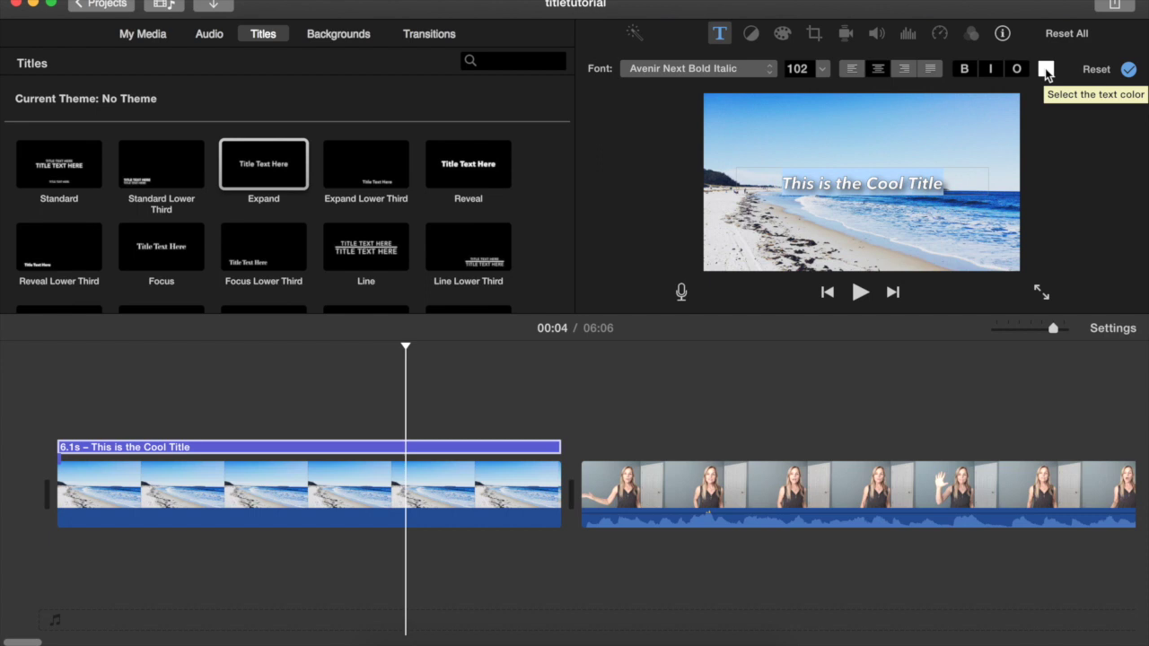
- Colour the title text pink and preview the beach clip up to the second clip
{"action": "left_click", "coordinate": [1046, 70]}
{"action": "left_click", "coordinate": [972, 305]}
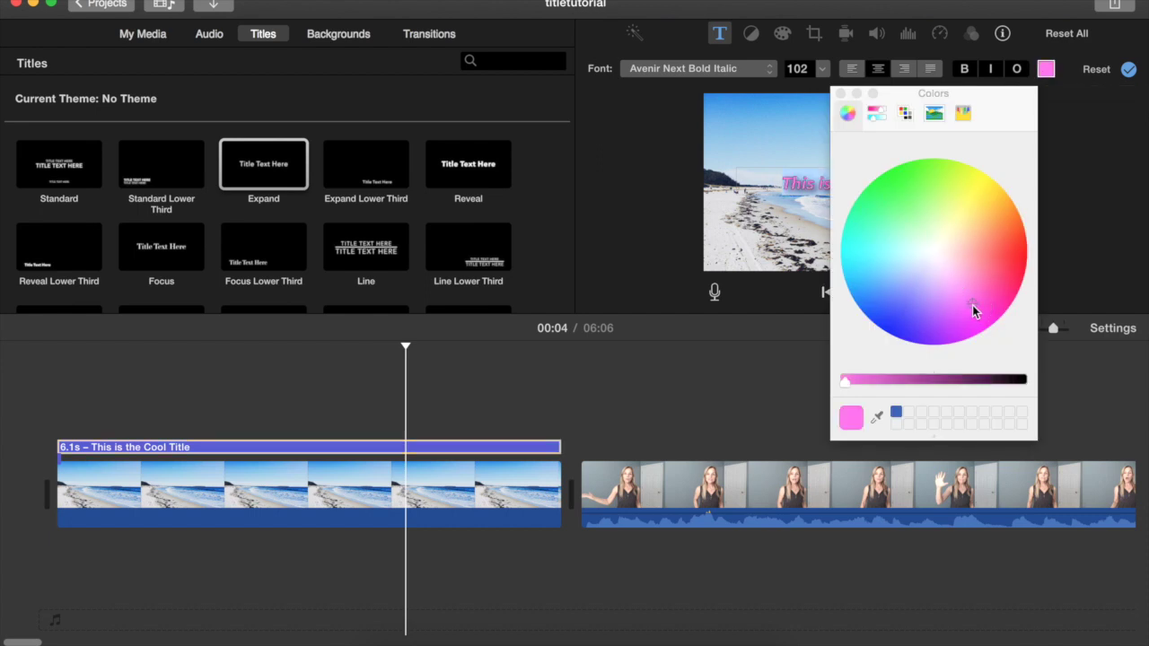
{"action": "left_click", "coordinate": [859, 293]}
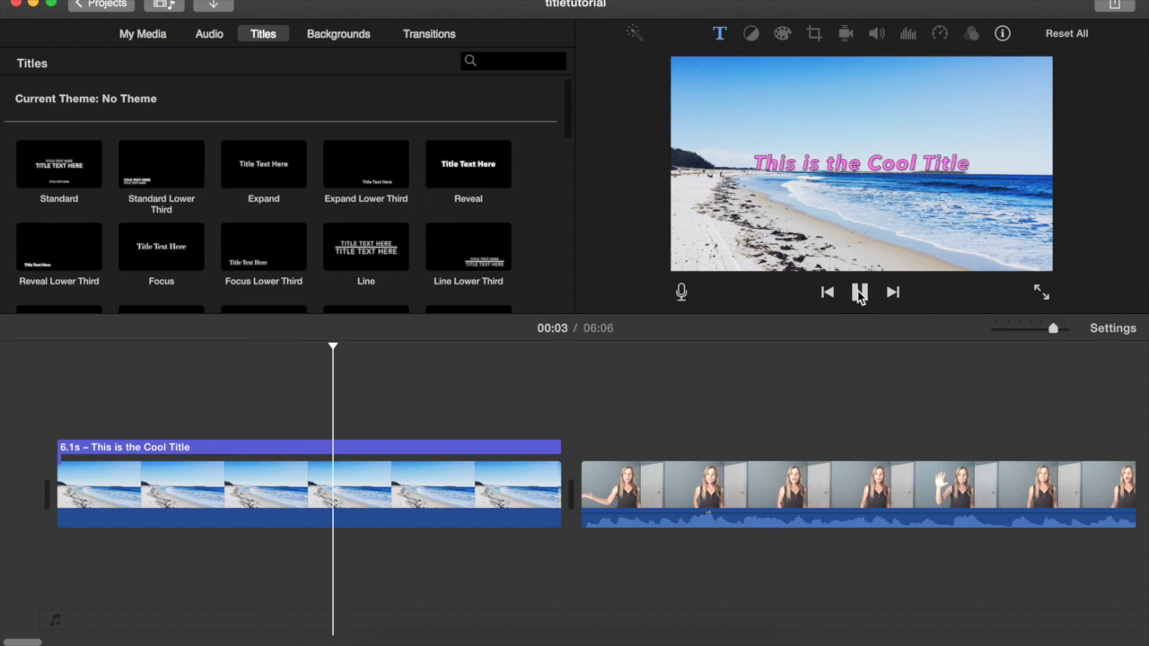
{"action": "left_click", "coordinate": [860, 293]}
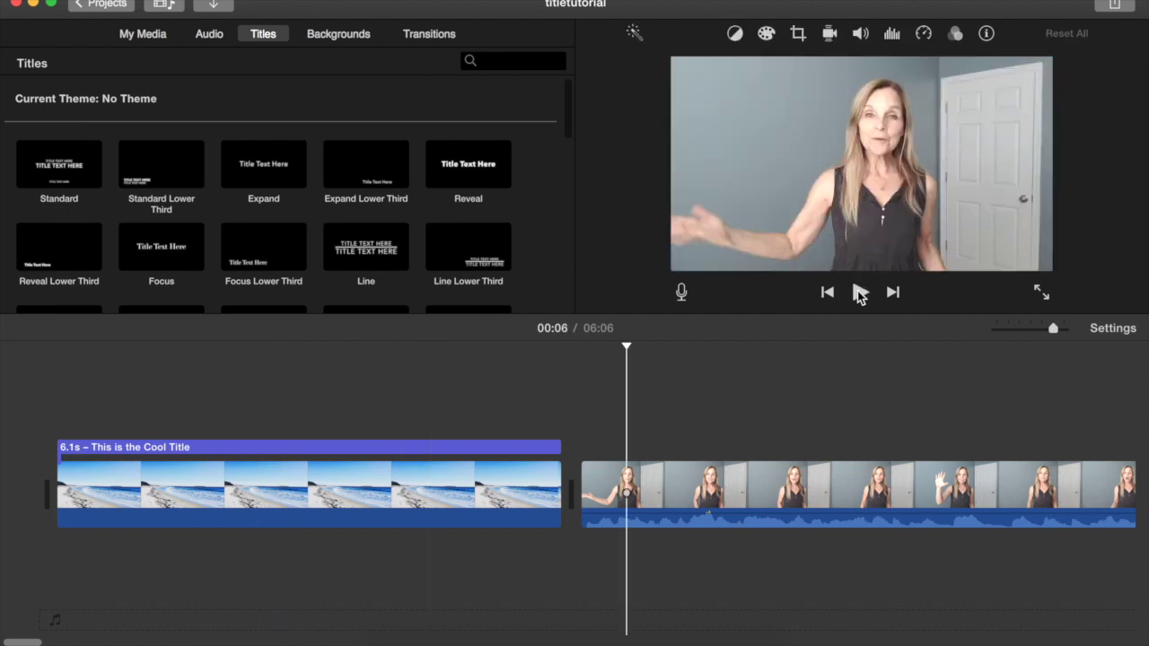
- Place the playhead at 00:09 and add a Torn Edge - Black title over the talking-head clip
{"action": "left_click", "coordinate": [580, 350]}
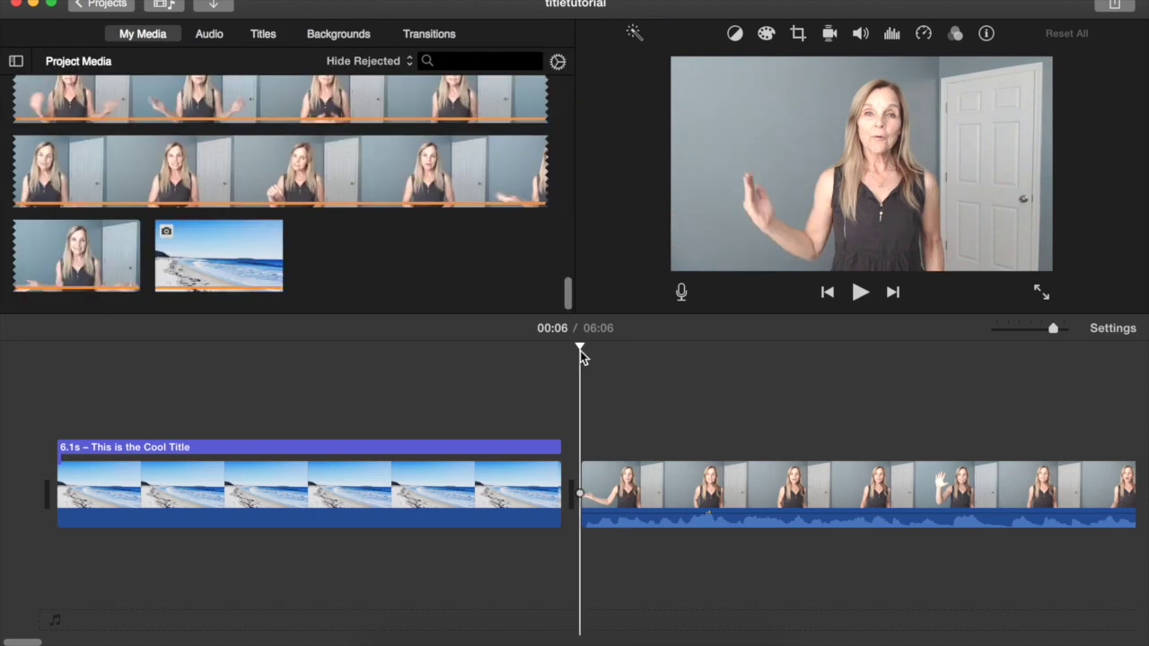
{"action": "left_click", "coordinate": [827, 372]}
{"action": "left_click", "coordinate": [263, 34]}
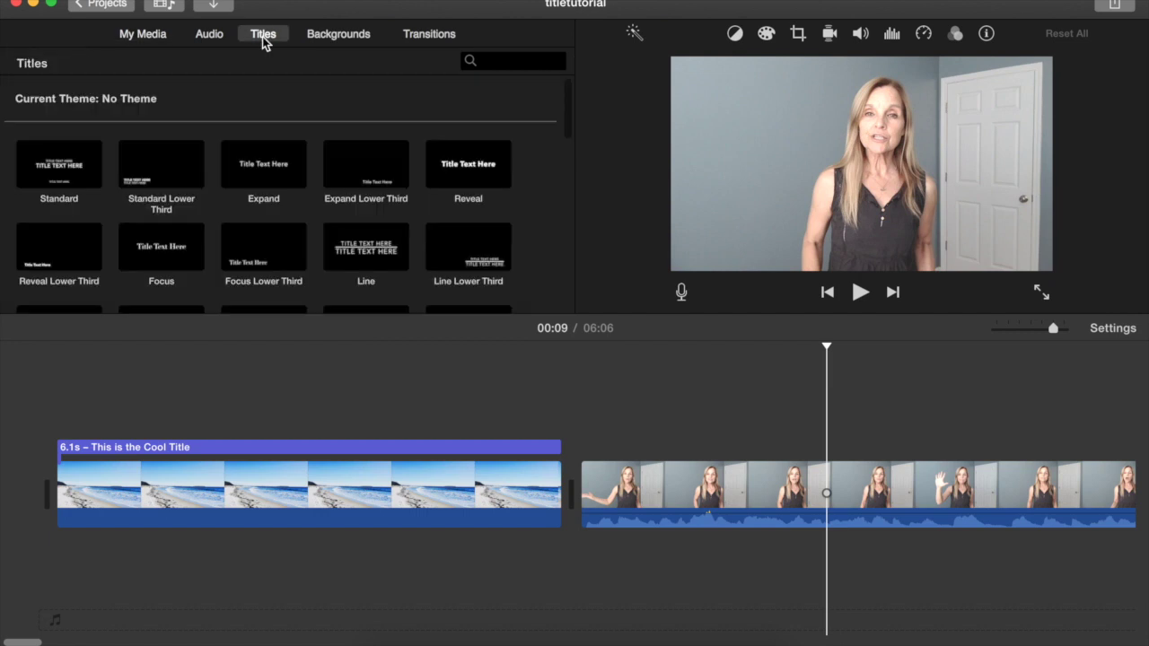
{"action": "left_click_drag", "start_coordinate": [566, 96], "coordinate": [579, 237]}
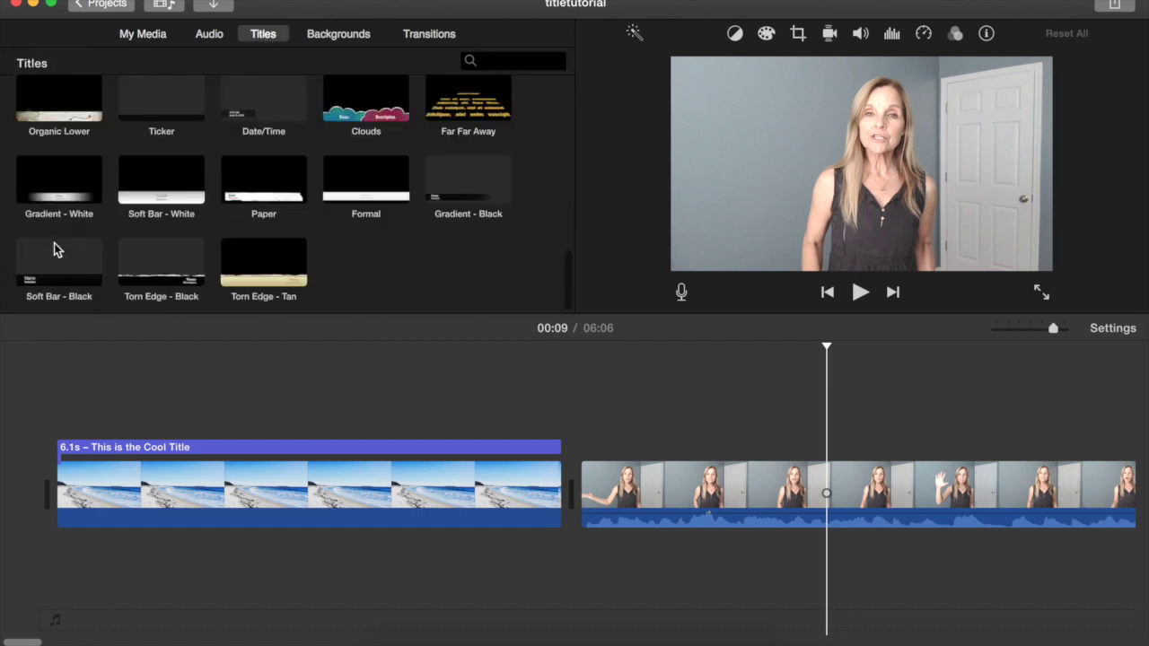
{"action": "left_click", "coordinate": [151, 260]}
{"action": "left_click_drag", "start_coordinate": [149, 254], "coordinate": [819, 447]}
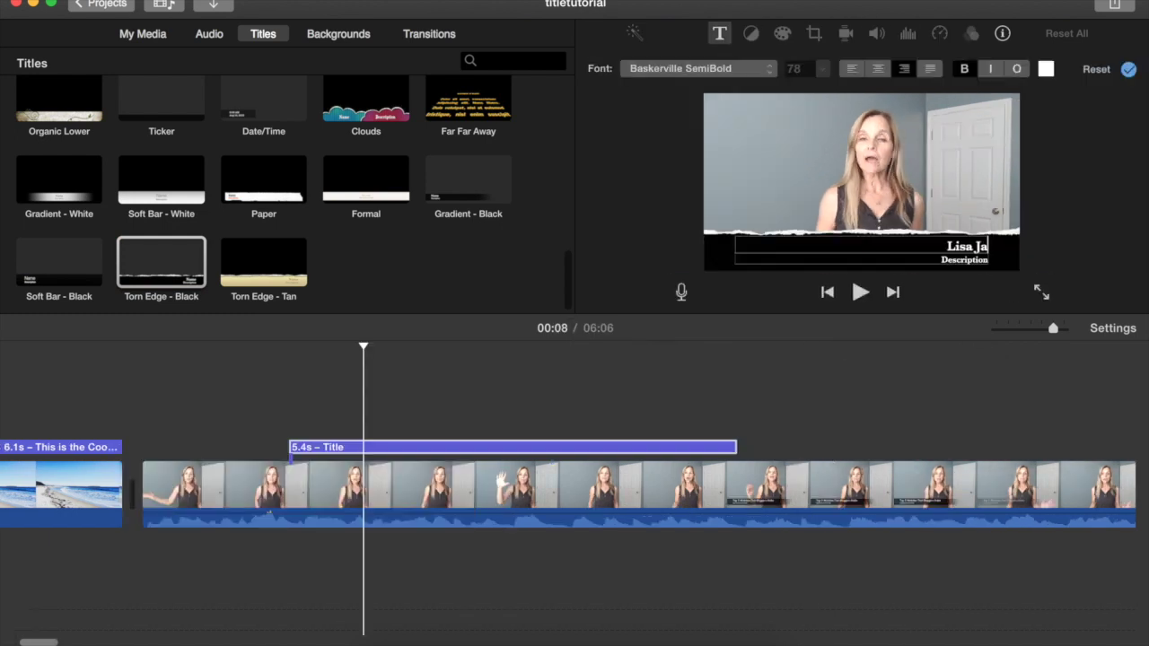
- Finish the presenter's name and enter 'iMovie Tutorial' as the description line
{"action": "type", "text": "hred"}
{"action": "key", "text": "Tab"}
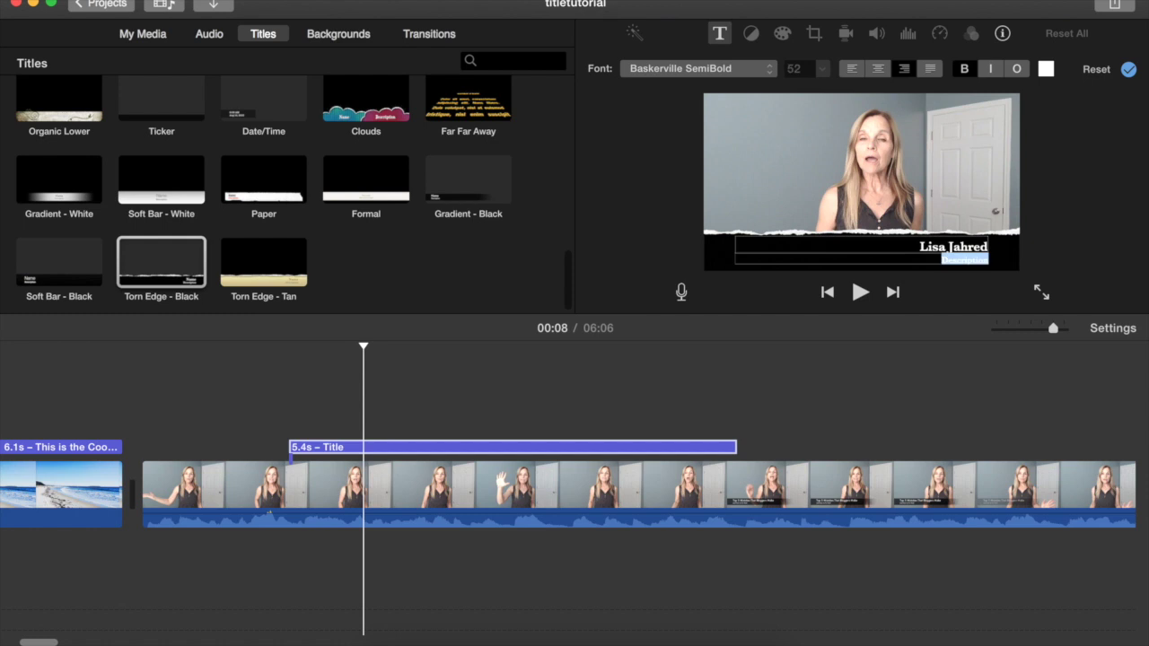
{"action": "type", "text": "iMovie Tutorial"}
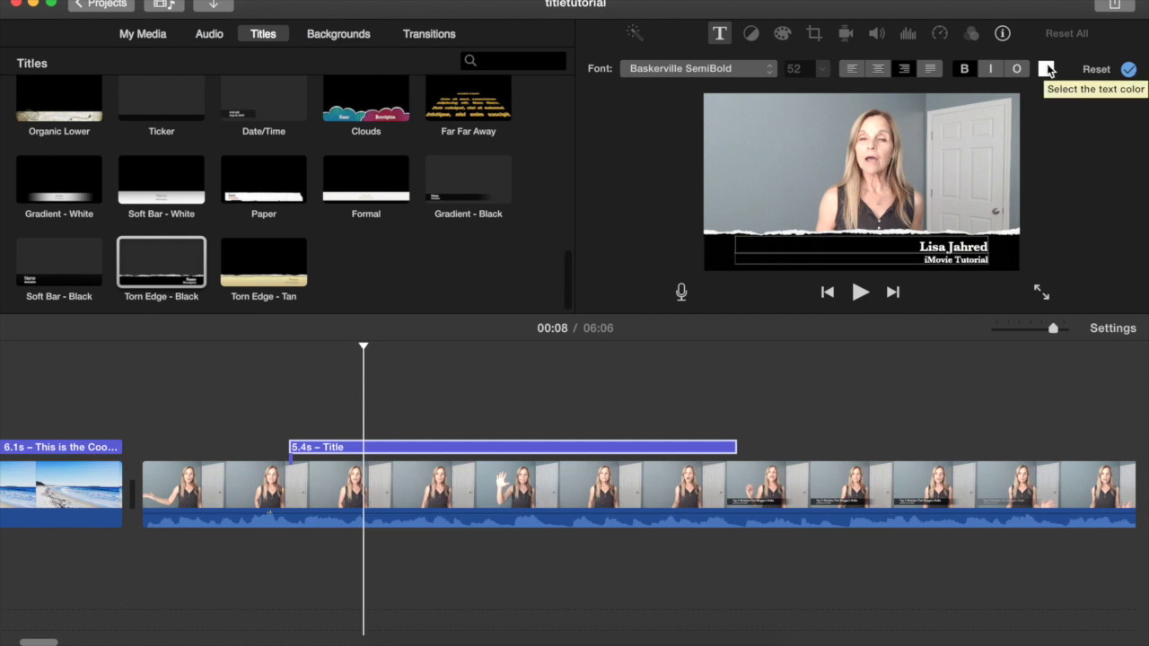
- Keep Baskerville SemiBold, make the title bold, and preview it
{"action": "left_click", "coordinate": [719, 72]}
{"action": "left_click", "coordinate": [716, 72]}
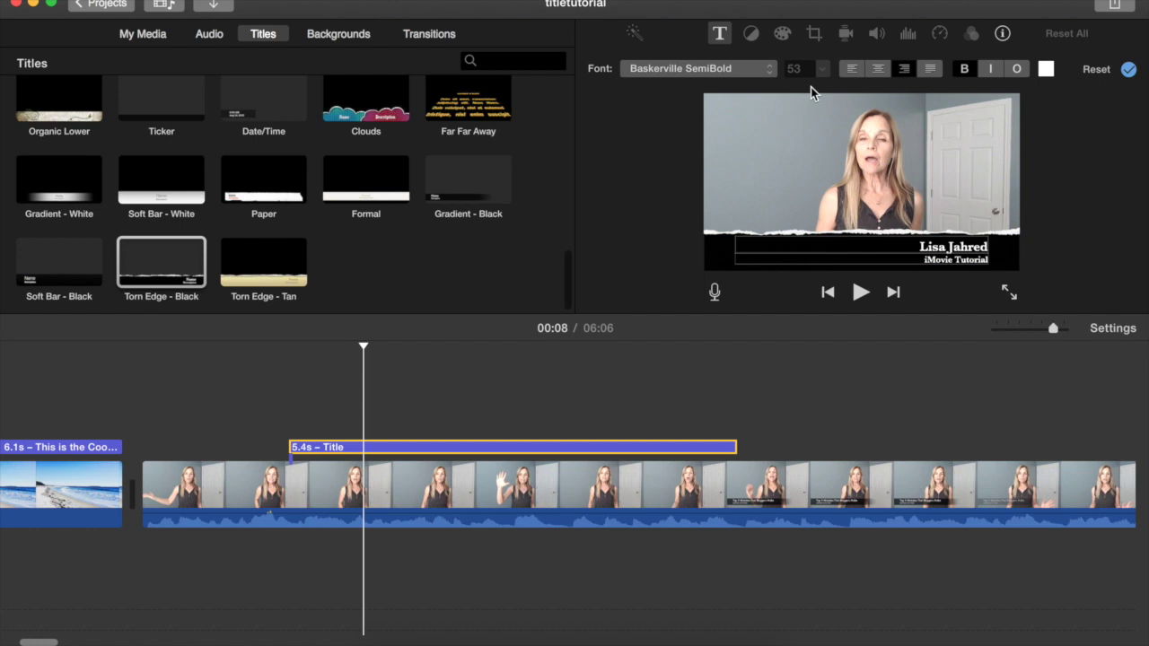
{"action": "left_click", "coordinate": [965, 72]}
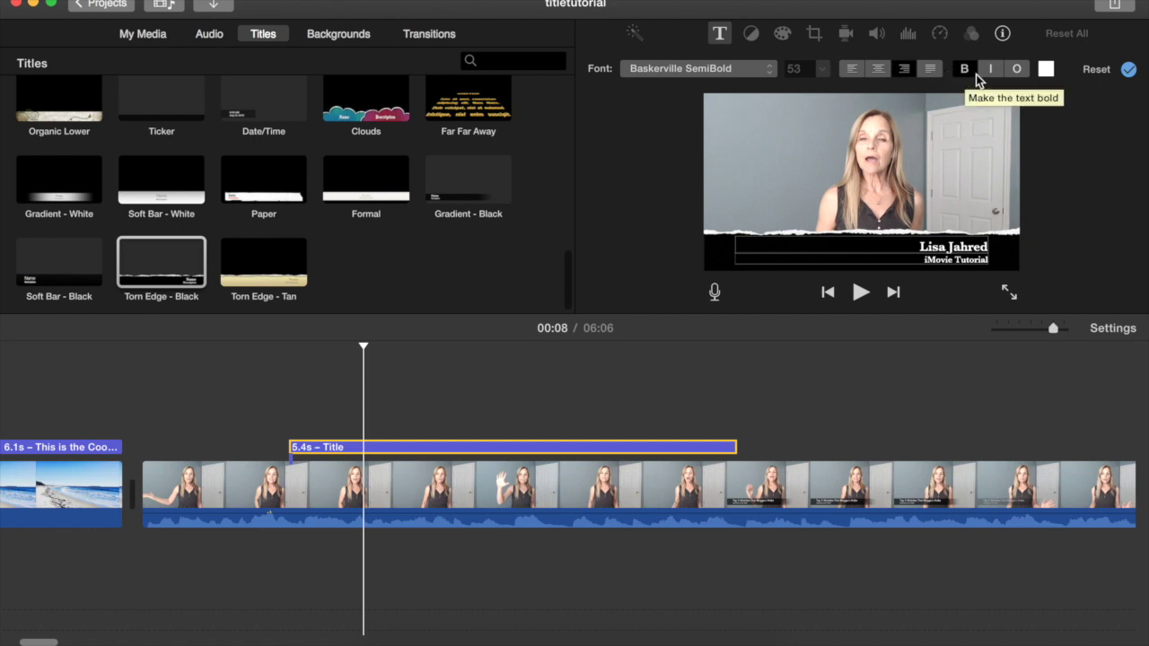
{"action": "left_click", "coordinate": [859, 291]}
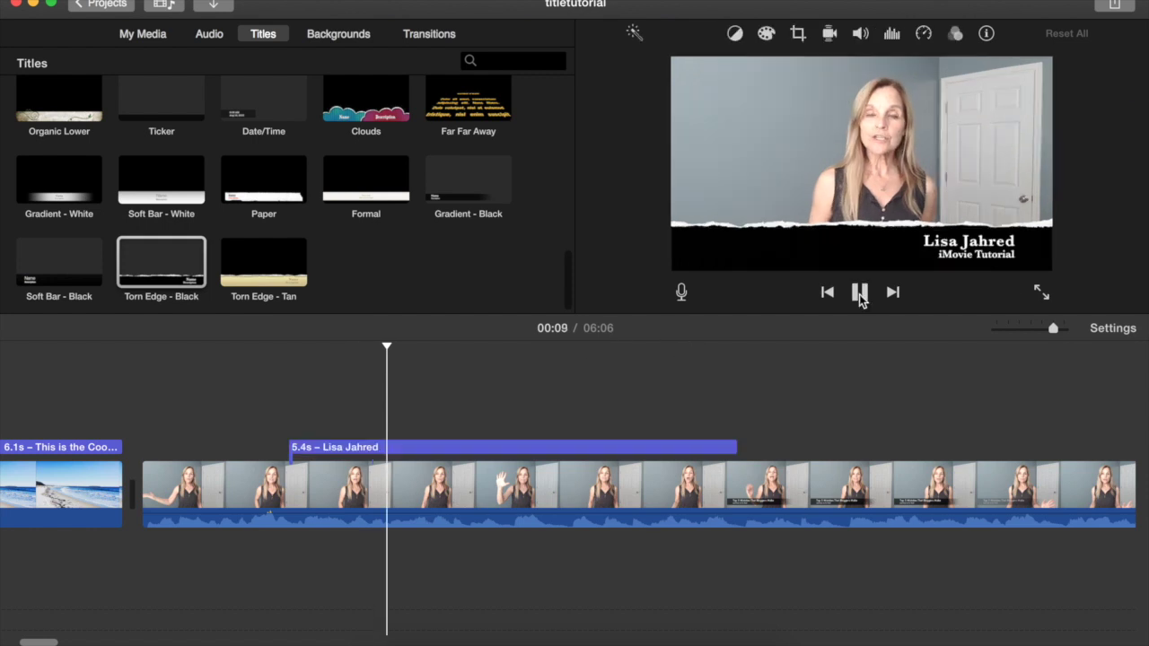
{"action": "left_click", "coordinate": [859, 292]}
- Move the name title to the clip's start, trim it to 4.9s, and replay to check
{"action": "left_click_drag", "start_coordinate": [483, 455], "coordinate": [344, 456]}
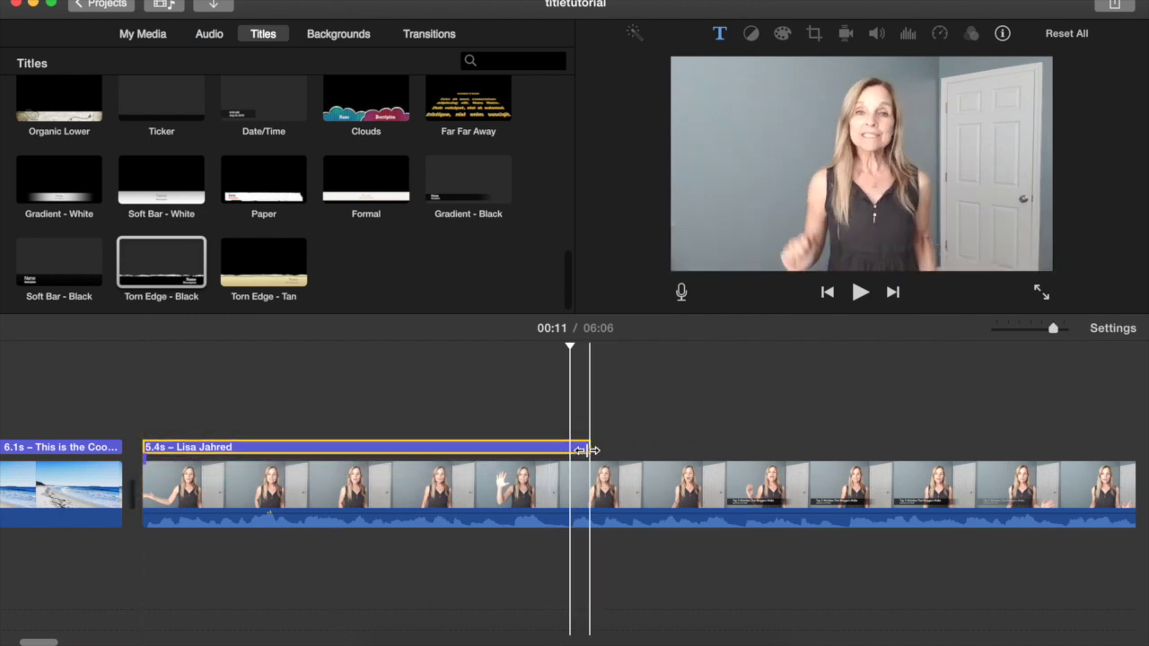
{"action": "left_click_drag", "start_coordinate": [587, 444], "coordinate": [545, 454]}
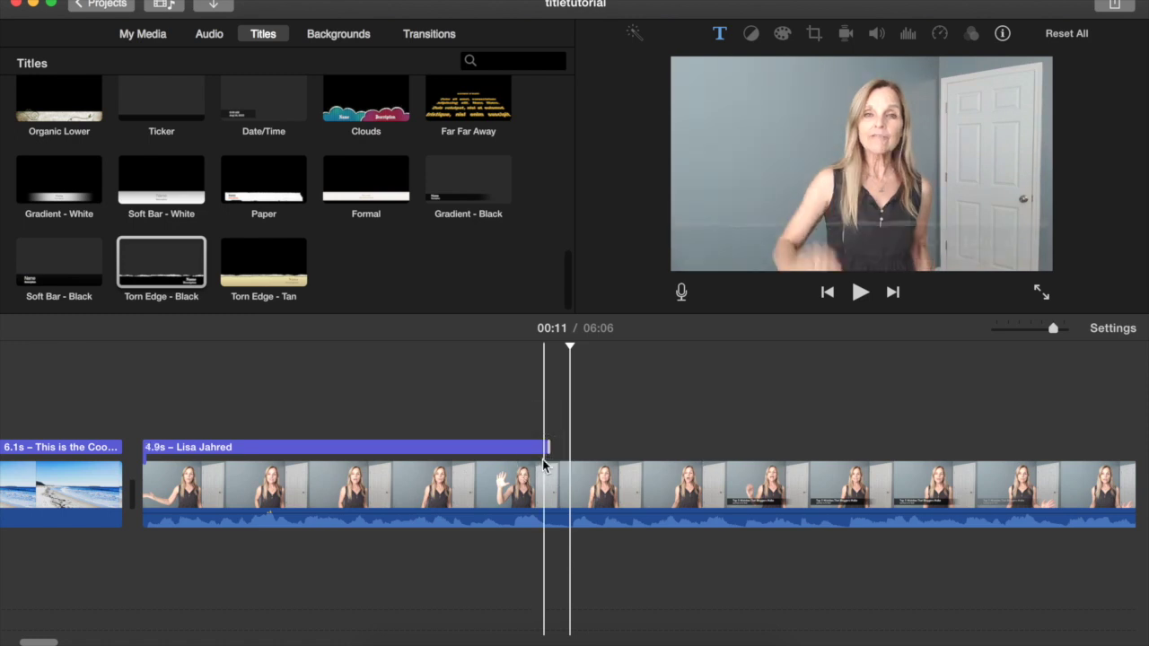
{"action": "left_click", "coordinate": [859, 292]}
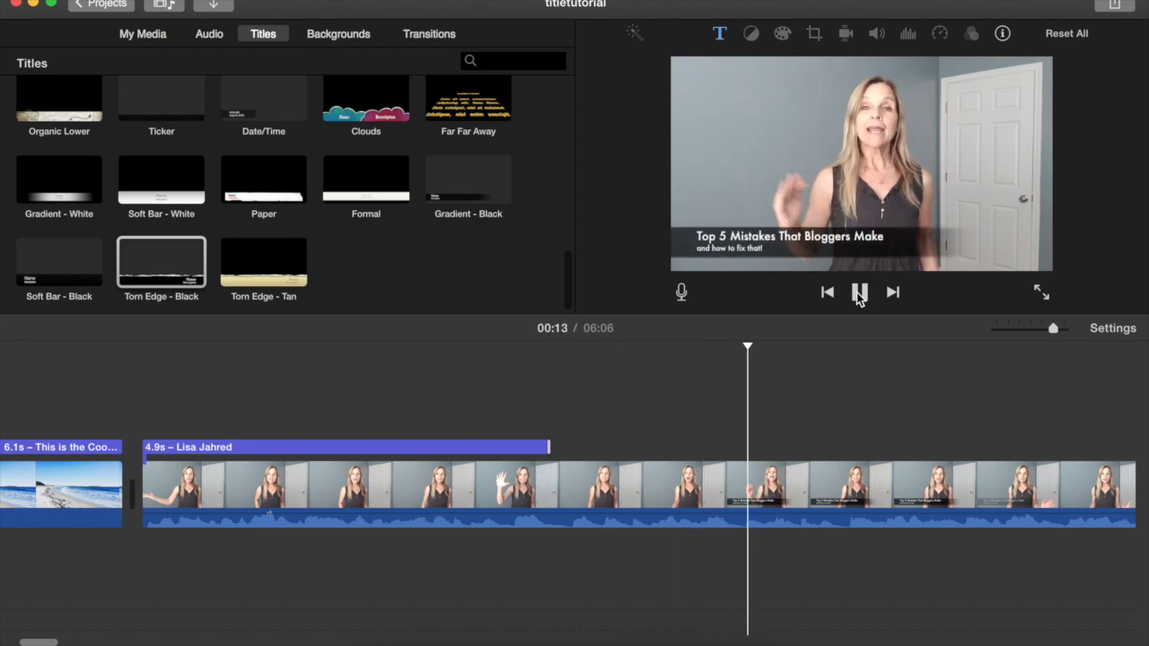
{"action": "left_click", "coordinate": [860, 293]}
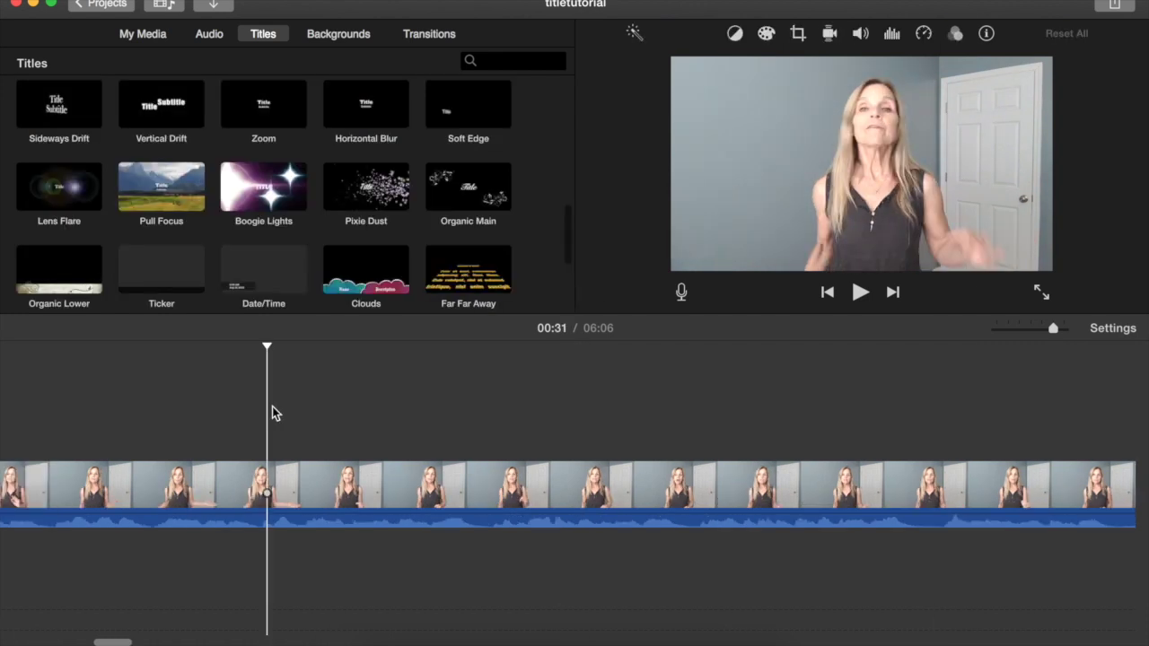
- Set the playhead near 00:31 and drop a Pixie Dust title onto the talking-head clip
{"action": "left_click", "coordinate": [307, 420]}
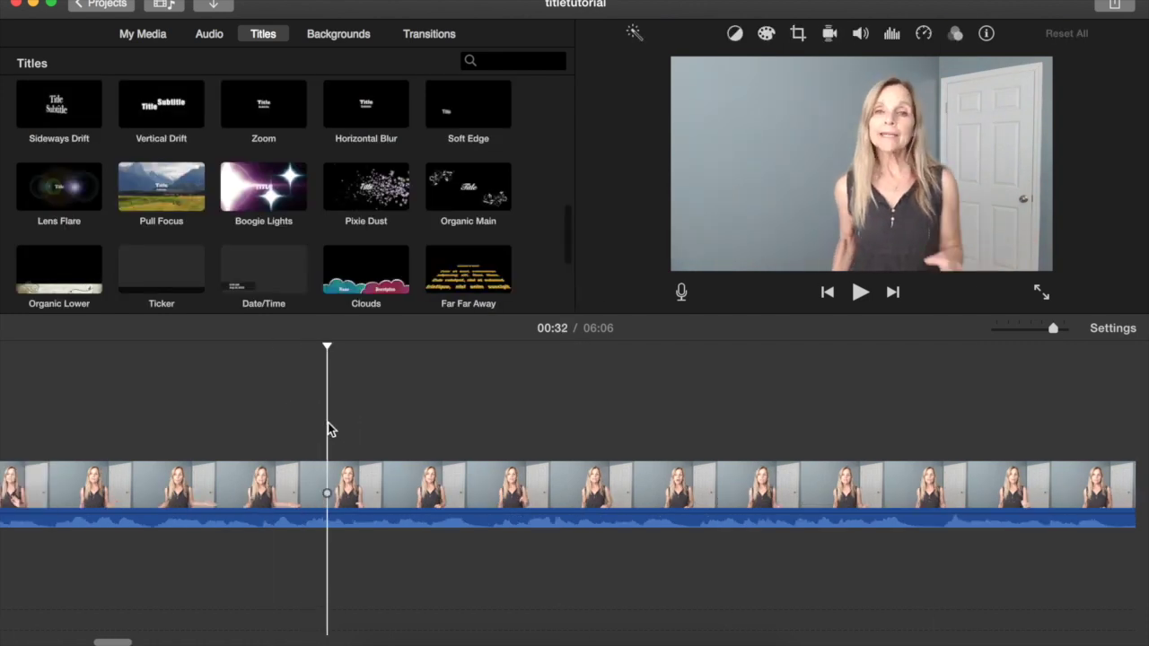
{"action": "left_click", "coordinate": [353, 199]}
{"action": "left_click_drag", "start_coordinate": [352, 200], "coordinate": [325, 402]}
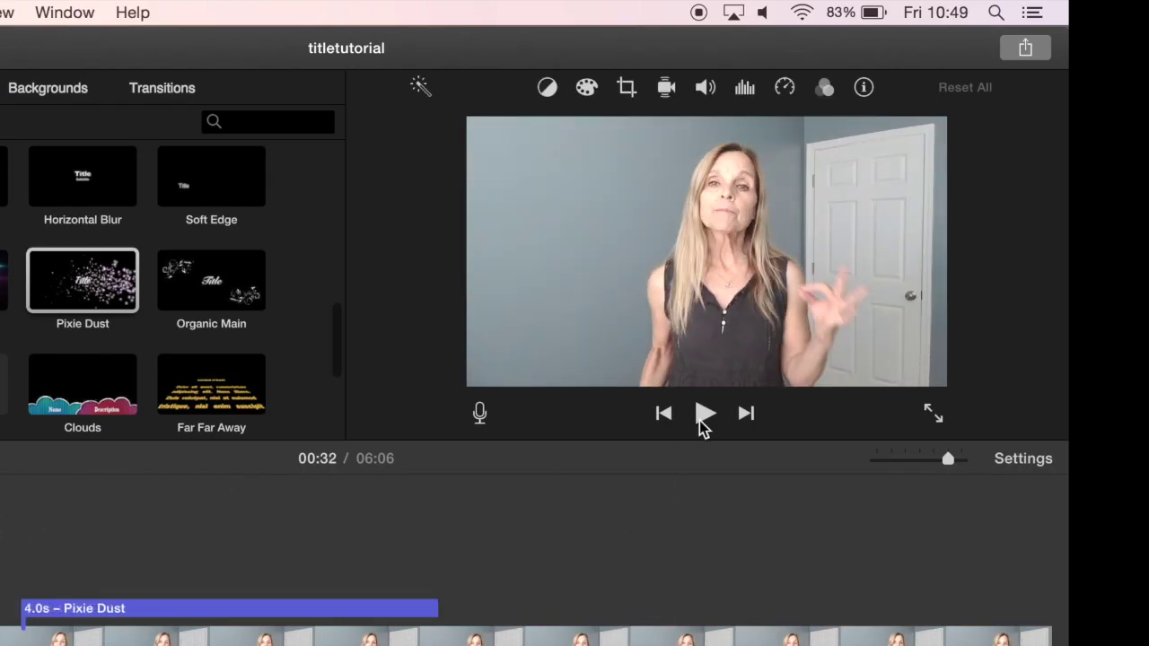
{"action": "left_click", "coordinate": [700, 419]}
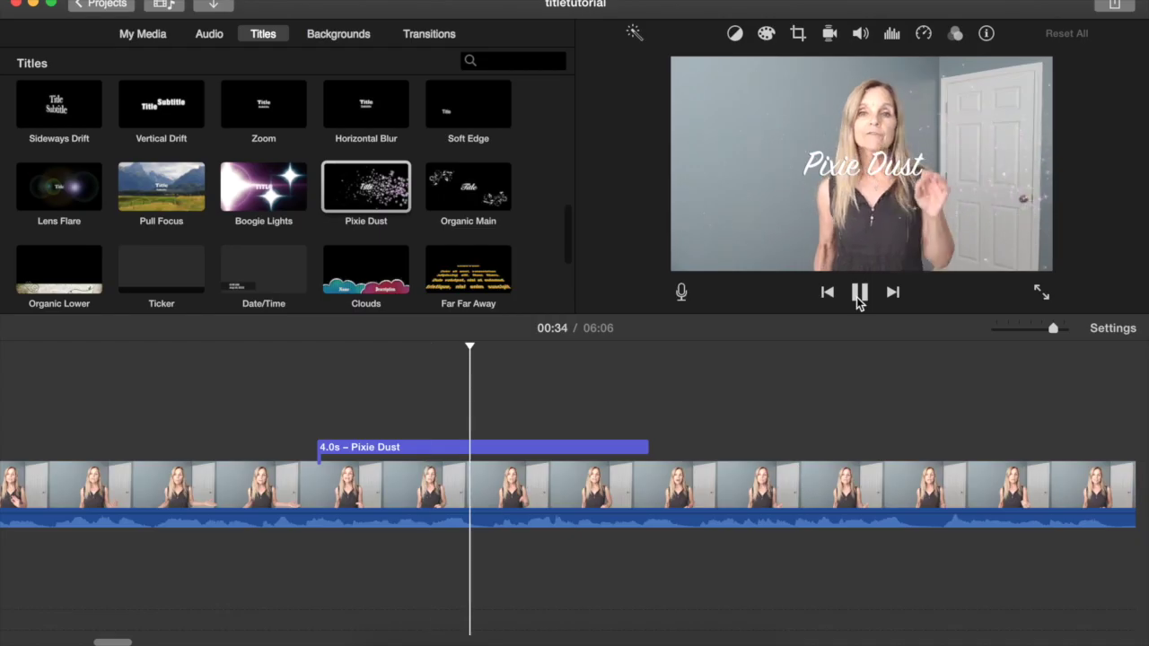
{"action": "left_click", "coordinate": [856, 297]}
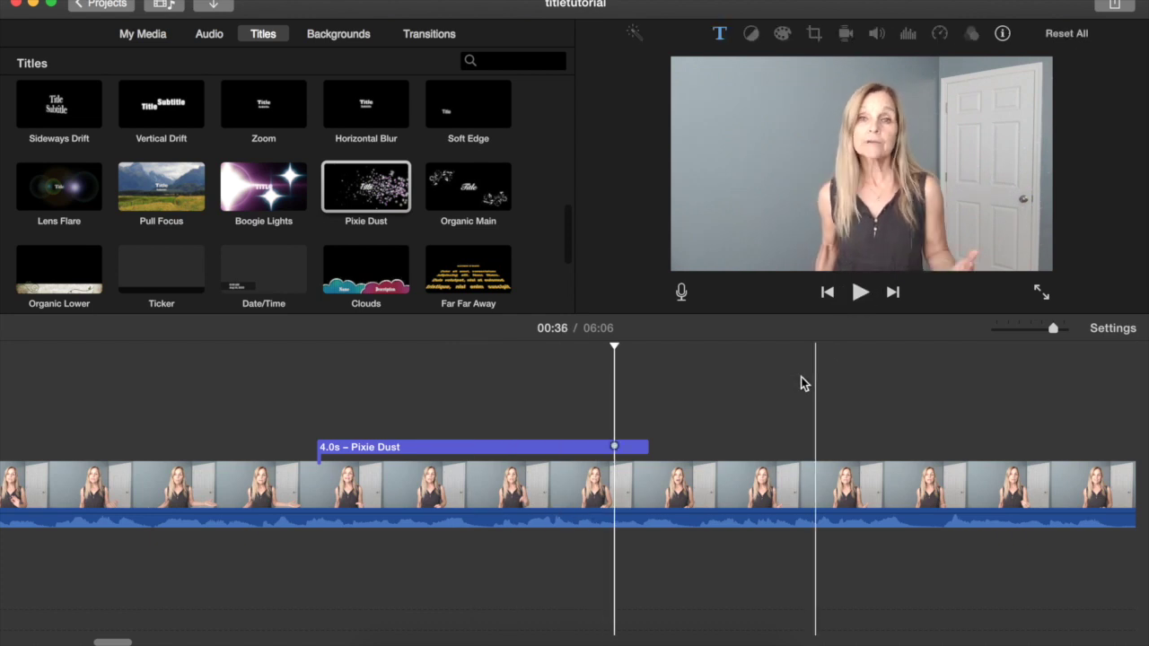